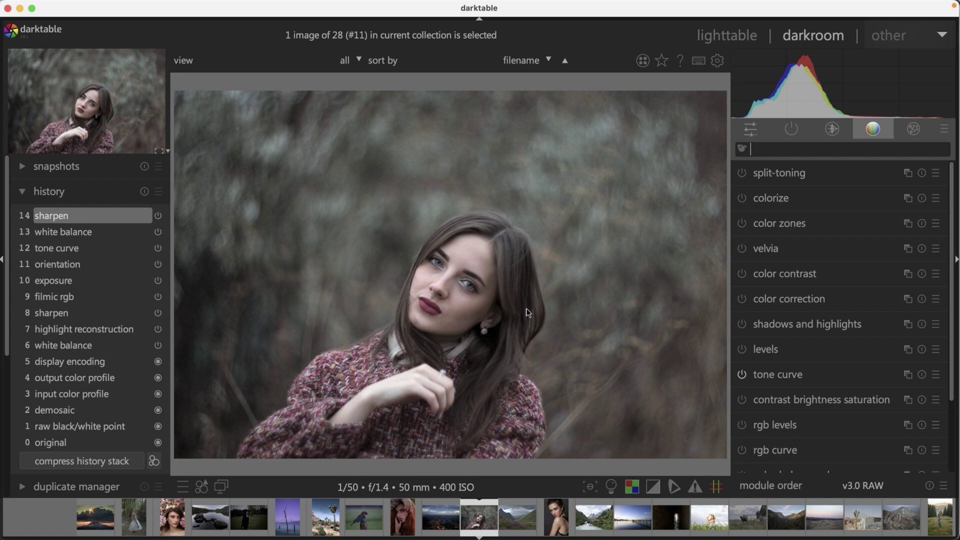
Step: Scroll the filmstrip and load image #24, the pink-background portrait with the satin bow
{"action": "scroll", "coordinate": [545, 508], "scroll_direction": "down", "scroll_amount": 5}
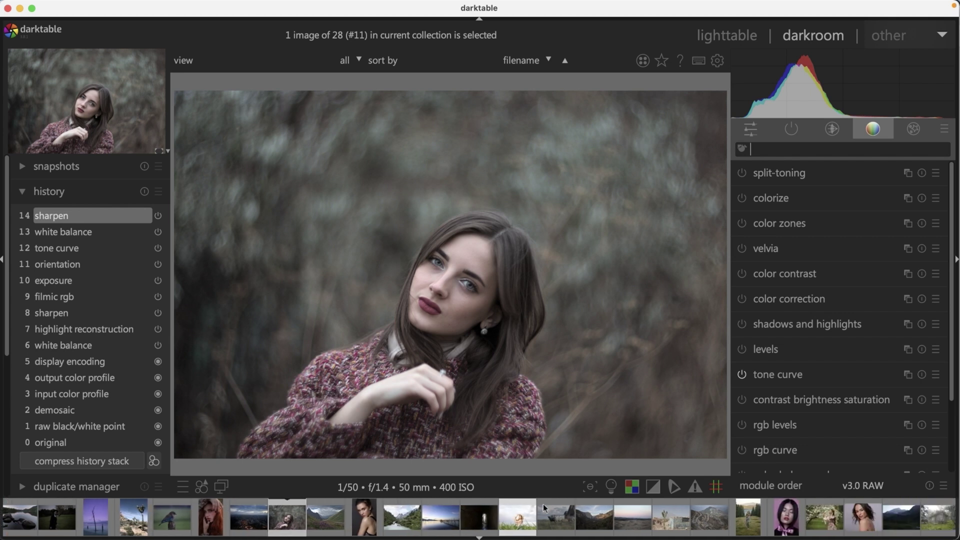
{"action": "scroll", "coordinate": [544, 508], "scroll_direction": "down", "scroll_amount": 4}
{"action": "left_click", "coordinate": [646, 517]}
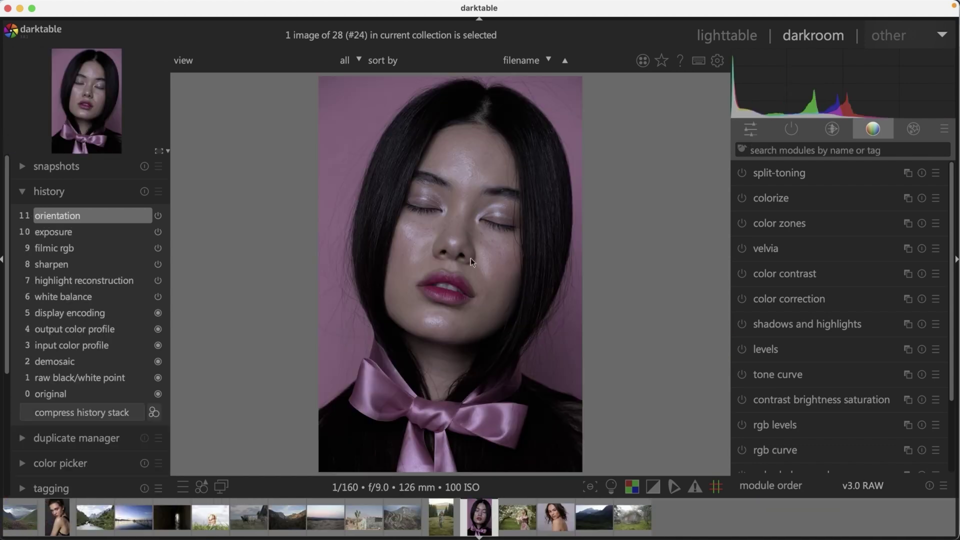
Step: Zoom in and pan to inspect the face, then zoom out and scroll the filmstrip
{"action": "scroll", "coordinate": [471, 258], "scroll_direction": "up", "scroll_amount": 3}
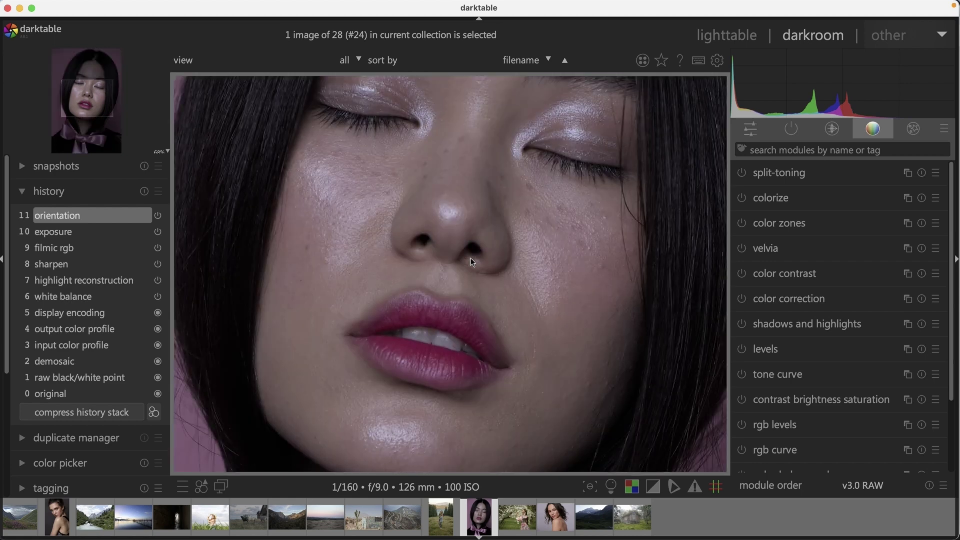
{"action": "left_click_drag", "start_coordinate": [465, 175], "coordinate": [460, 222]}
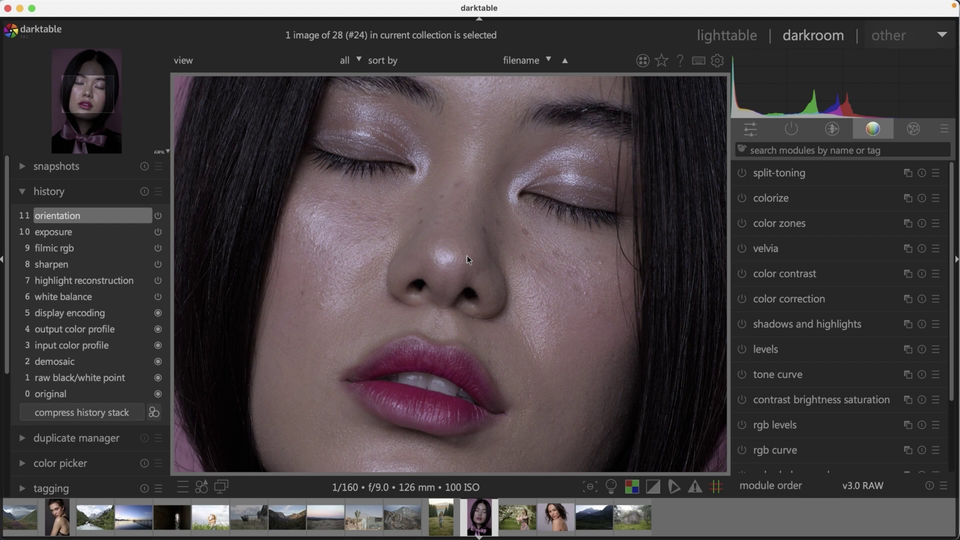
{"action": "scroll", "coordinate": [467, 260], "scroll_direction": "down", "scroll_amount": 3}
{"action": "scroll", "coordinate": [232, 509], "scroll_direction": "up", "scroll_amount": 10}
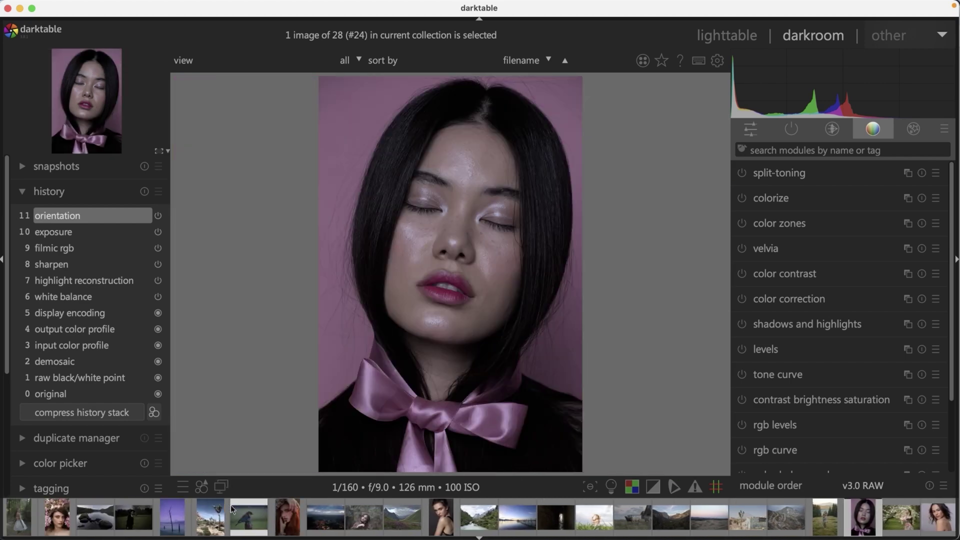
{"action": "scroll", "coordinate": [232, 510], "scroll_direction": "up", "scroll_amount": 5}
{"action": "left_click", "coordinate": [205, 515]}
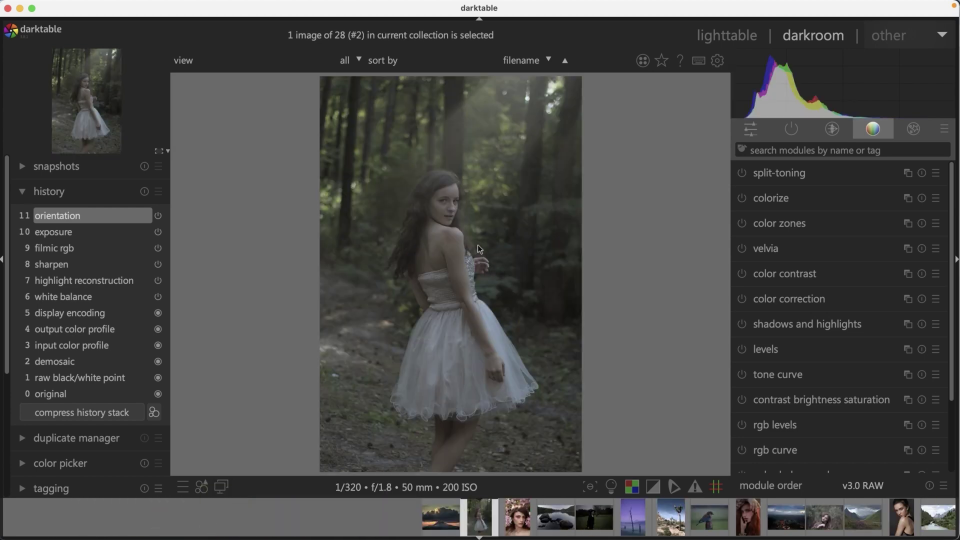
{"action": "scroll", "coordinate": [447, 208], "scroll_direction": "up", "scroll_amount": 2}
{"action": "scroll", "coordinate": [447, 209], "scroll_direction": "up", "scroll_amount": 2}
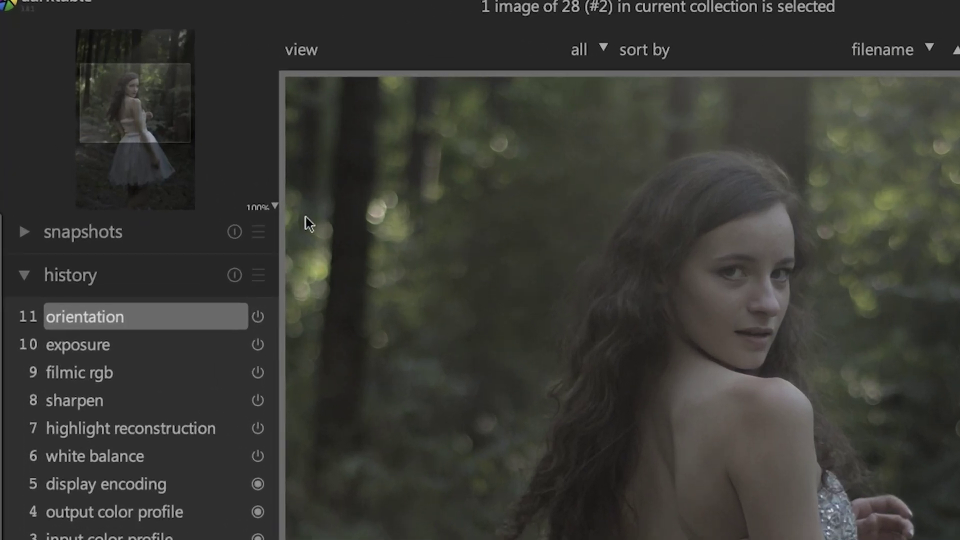
{"action": "left_click", "coordinate": [167, 151]}
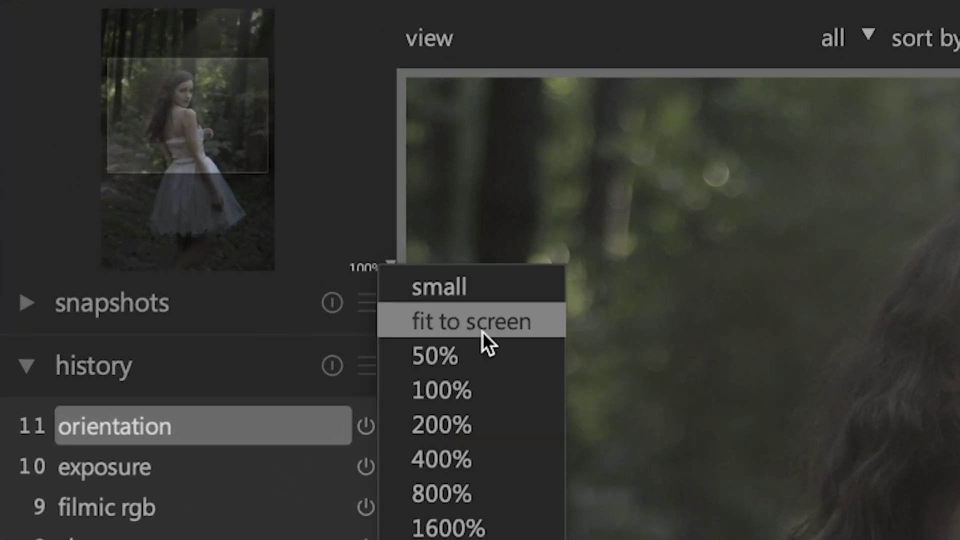
{"action": "left_click", "coordinate": [473, 419]}
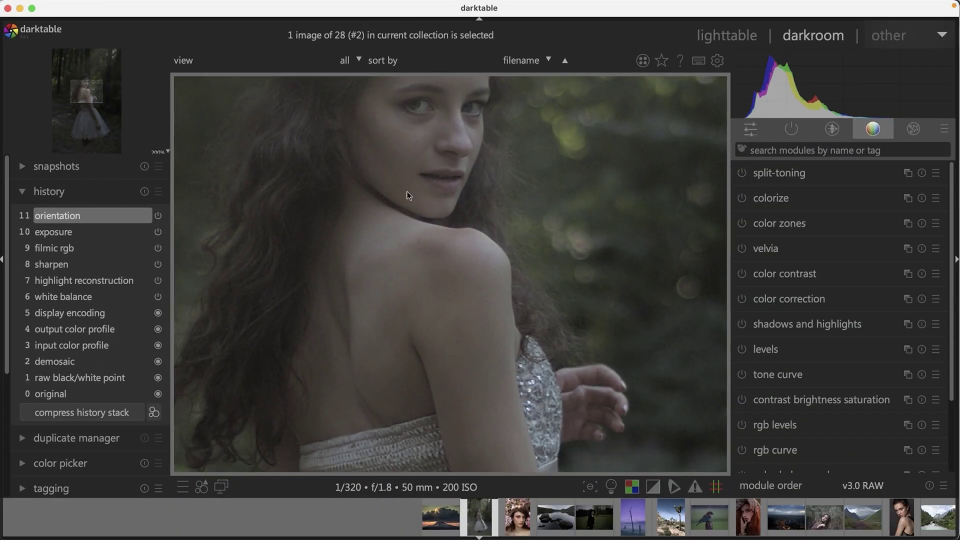
{"action": "scroll", "coordinate": [456, 314], "scroll_direction": "down", "scroll_amount": 3}
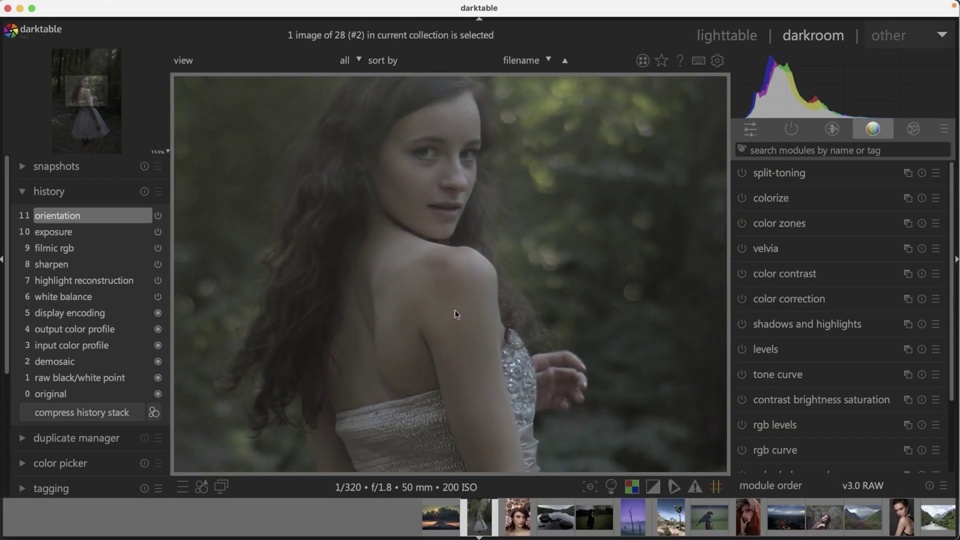
{"action": "scroll", "coordinate": [456, 312], "scroll_direction": "down", "scroll_amount": 4}
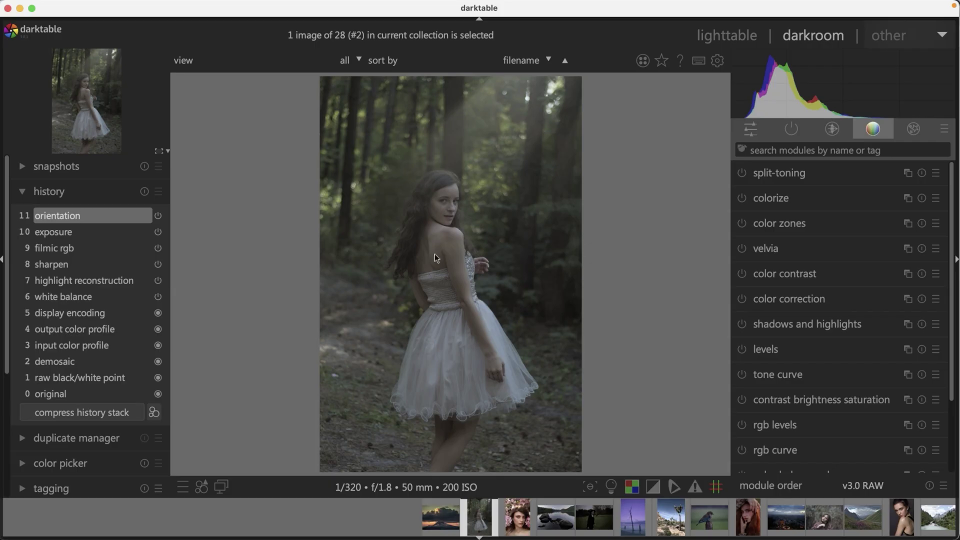
Step: Search for the sharpen module and set radius 3.728 and amount 1.385
{"action": "left_click", "coordinate": [784, 146]}
{"action": "type", "text": "sharpen"}
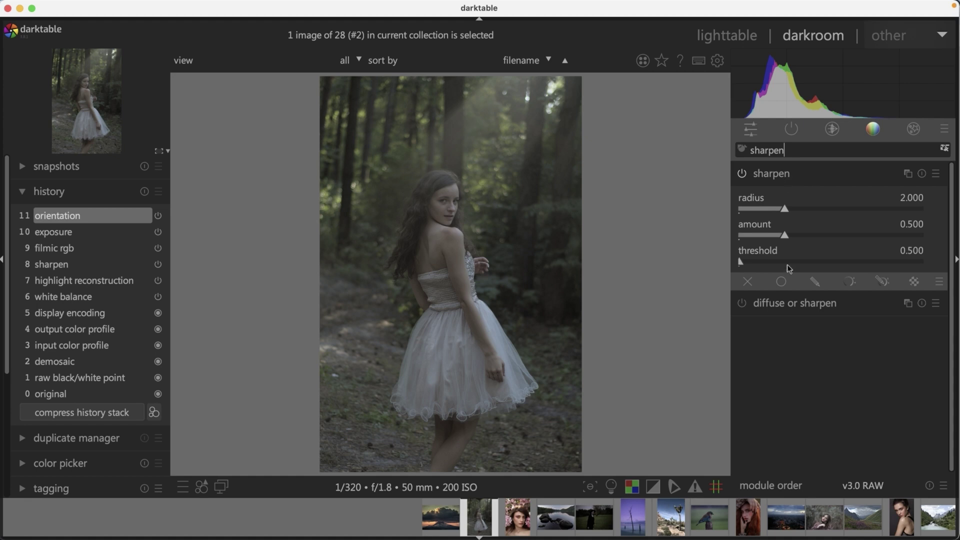
{"action": "left_click_drag", "start_coordinate": [785, 237], "coordinate": [866, 236]}
{"action": "left_click_drag", "start_coordinate": [784, 208], "coordinate": [825, 212]}
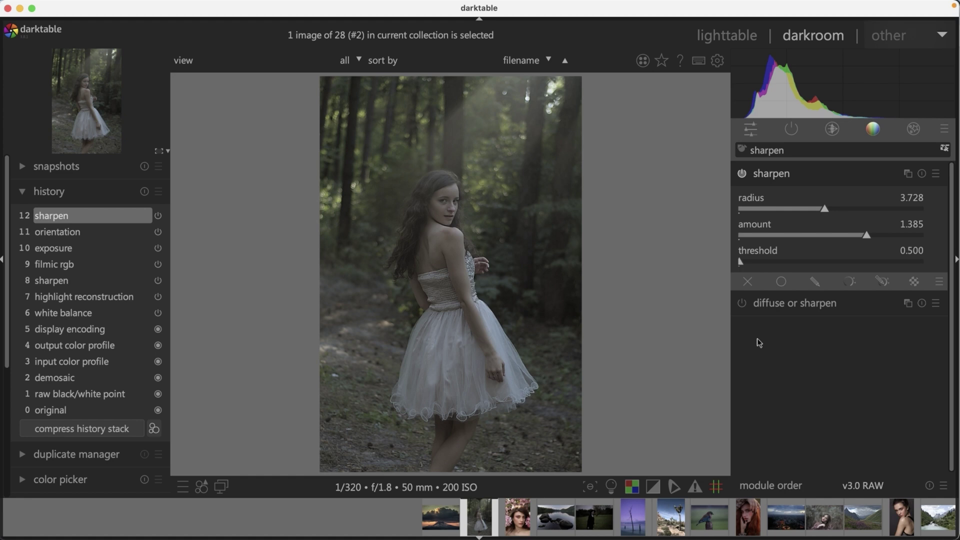
Step: Zoom to 100%, toggle sharpen off and on to compare, and raise threshold to 2.589
{"action": "scroll", "coordinate": [444, 210], "scroll_direction": "up", "scroll_amount": 5}
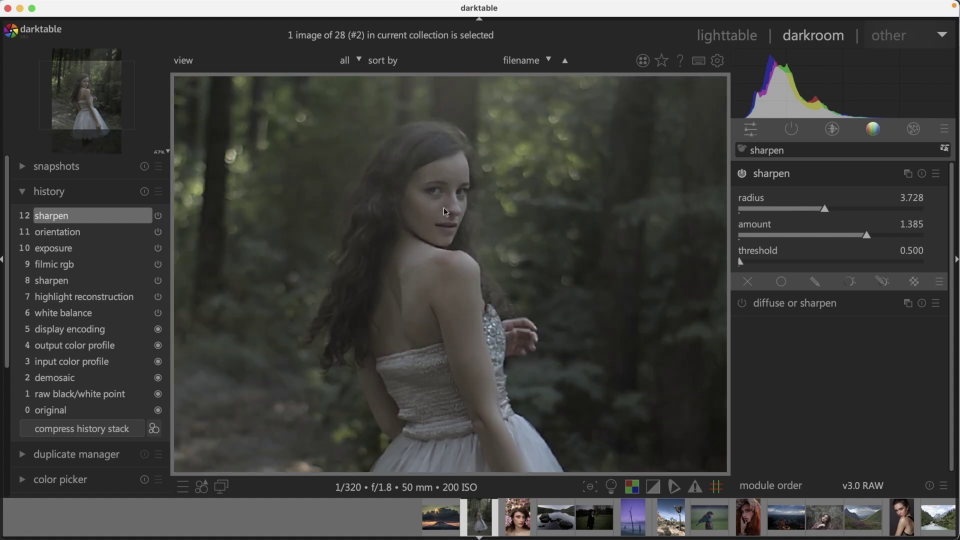
{"action": "left_click", "coordinate": [742, 175]}
{"action": "left_click", "coordinate": [742, 175]}
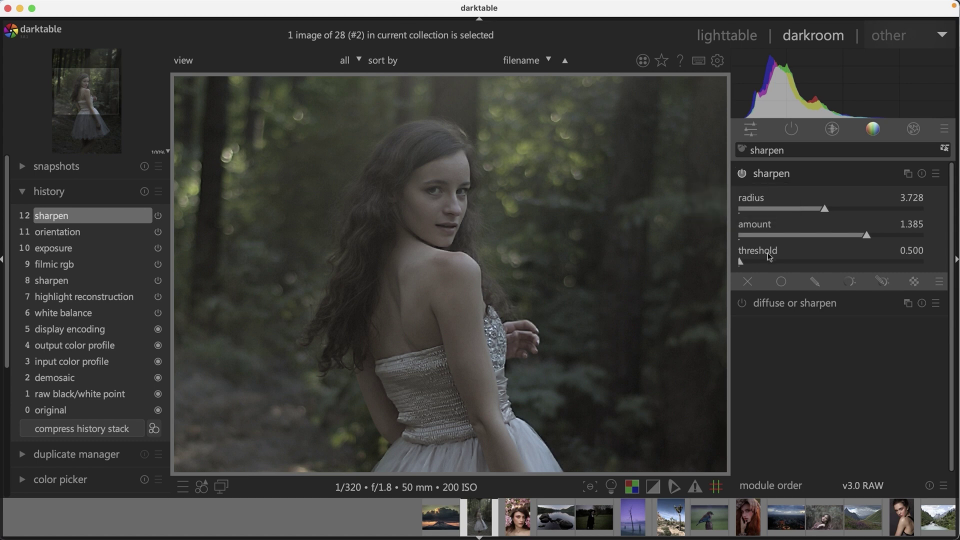
{"action": "left_click", "coordinate": [741, 260]}
{"action": "scroll", "coordinate": [742, 260], "scroll_direction": "up", "scroll_amount": 1}
{"action": "scroll", "coordinate": [742, 261], "scroll_direction": "up", "scroll_amount": 1}
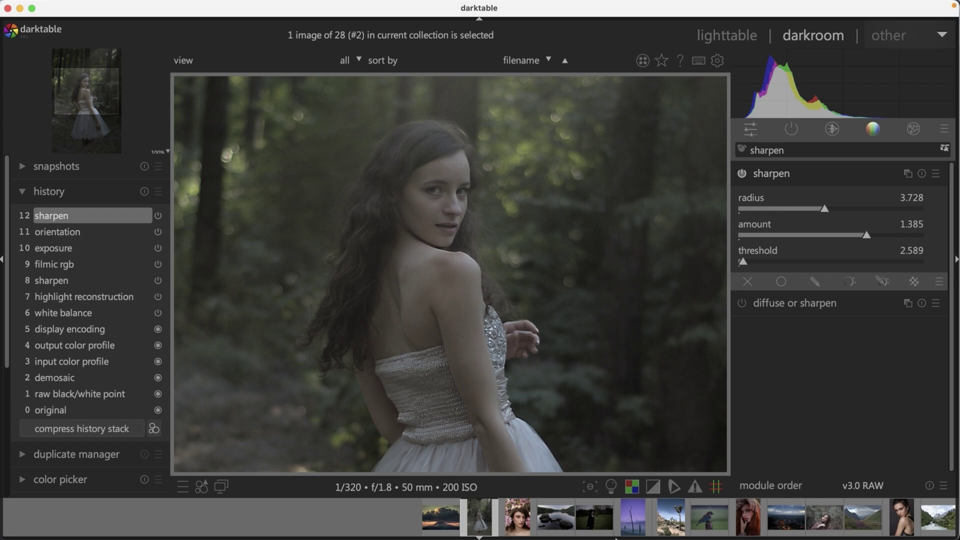
Step: Switch to GIMP and bring the 03.jpg portrait tab back to the front
{"action": "mouse_move", "coordinate": [614, 522]}
{"action": "left_click", "coordinate": [724, 520]}
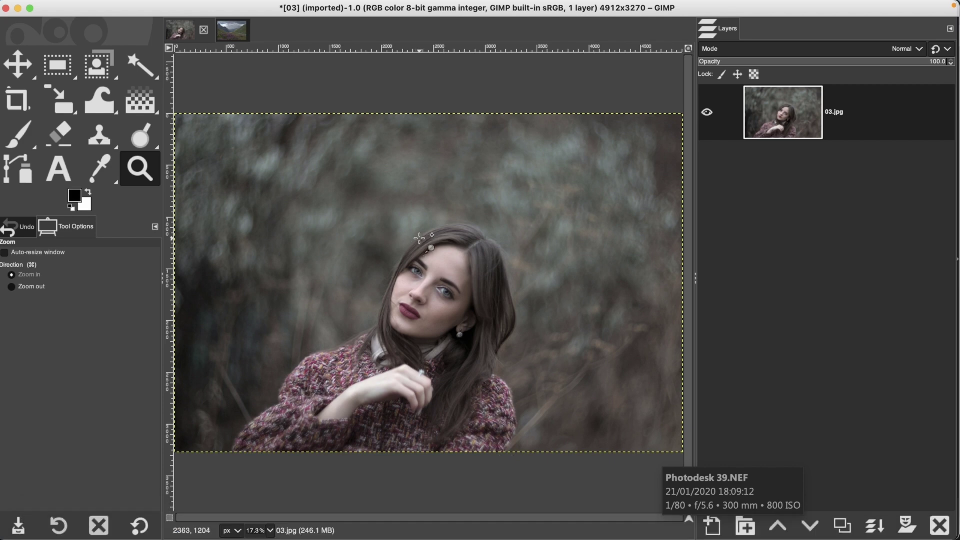
{"action": "key", "text": "alt+Tab"}
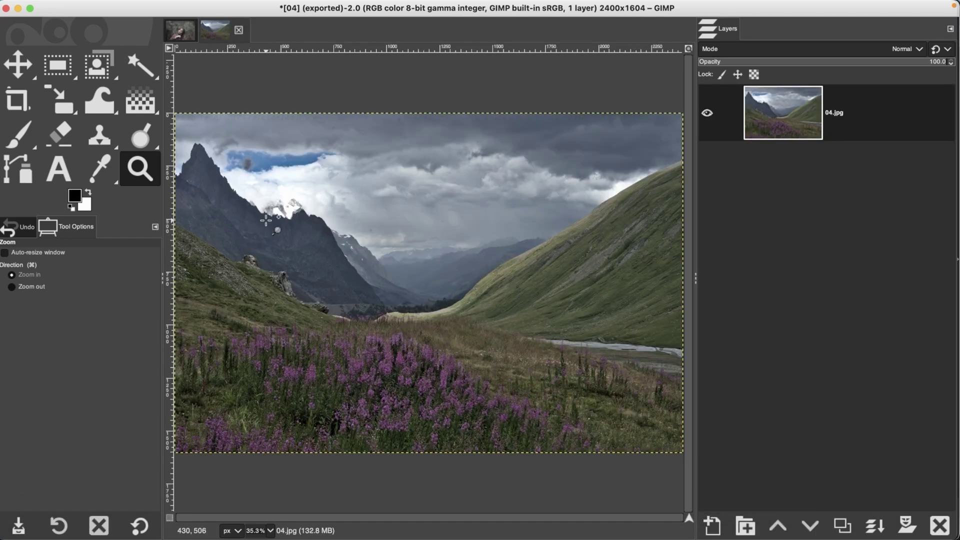
{"action": "left_click", "coordinate": [181, 31]}
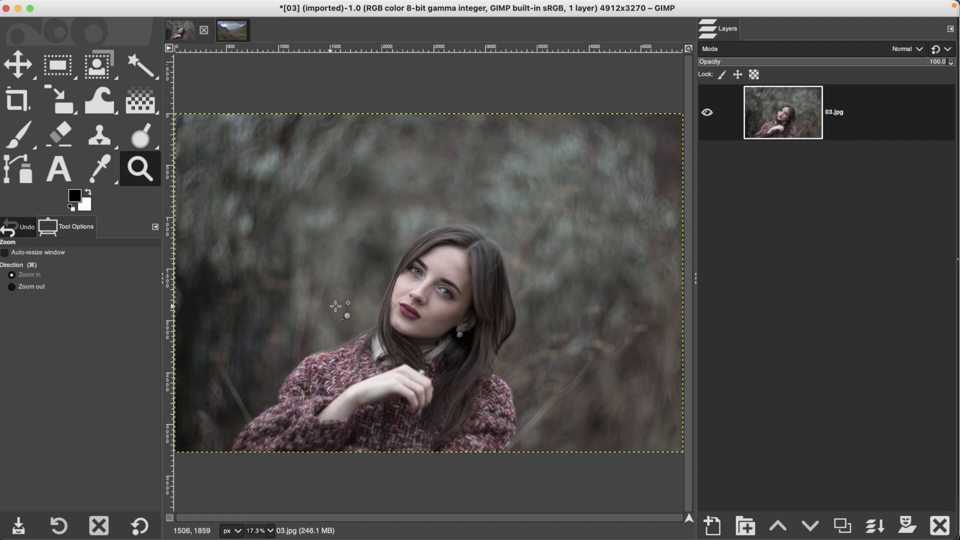
Step: Zoom in three times on the woman's face and duplicate the 03.jpg layer
{"action": "left_click", "coordinate": [430, 291]}
{"action": "left_click", "coordinate": [430, 291]}
{"action": "left_click", "coordinate": [430, 291]}
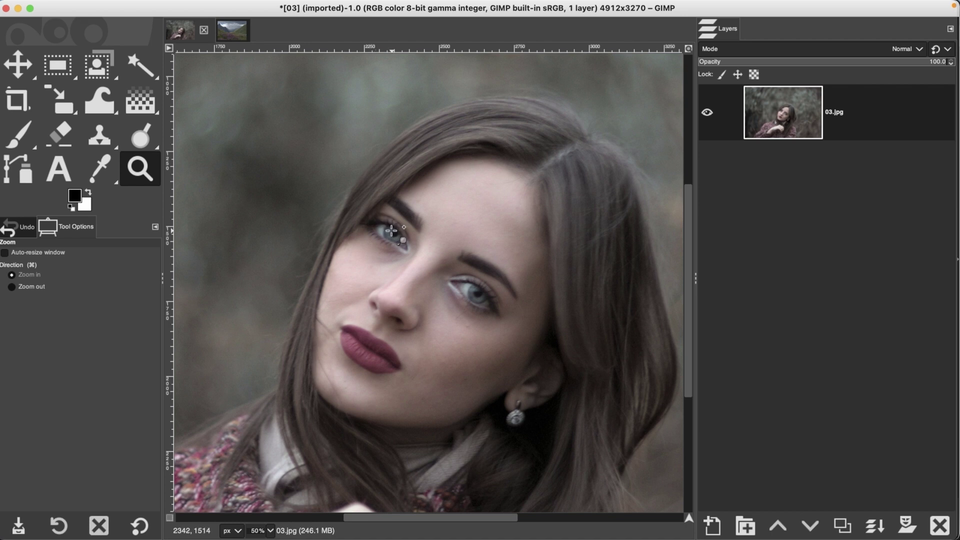
{"action": "left_click", "coordinate": [843, 525]}
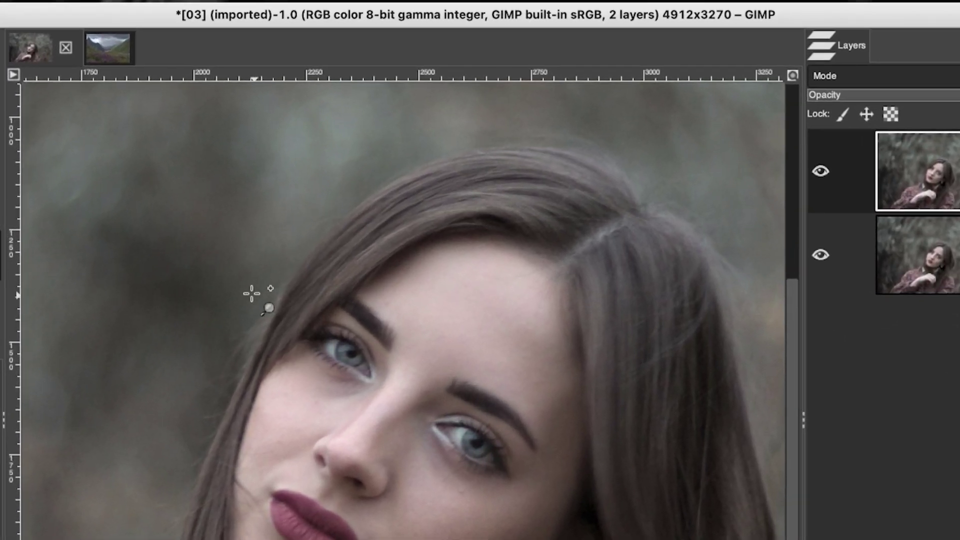
Step: Open Filters > Enhance > Sharpen (Unsharp Mask) on the 03.jpg copy layer
{"action": "mouse_move", "coordinate": [261, 3]}
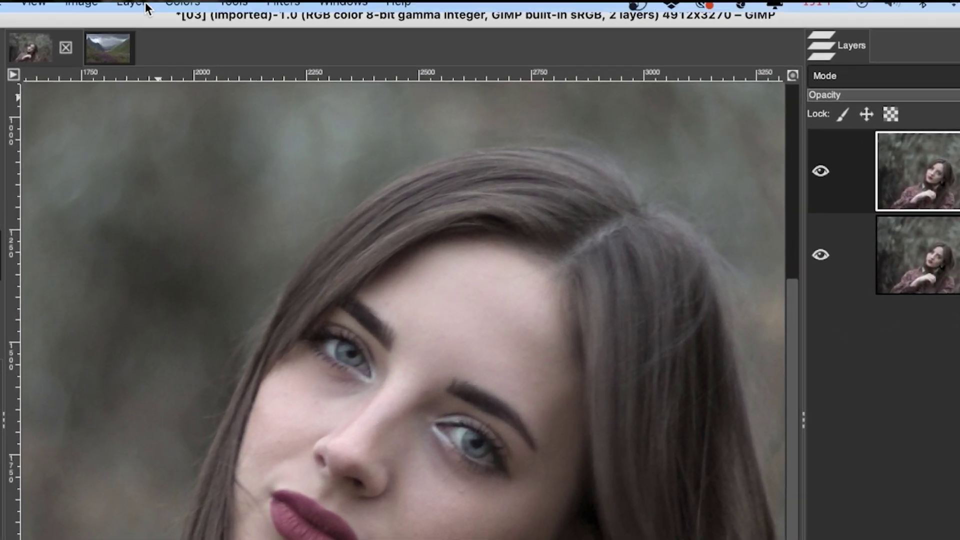
{"action": "left_click", "coordinate": [281, 12]}
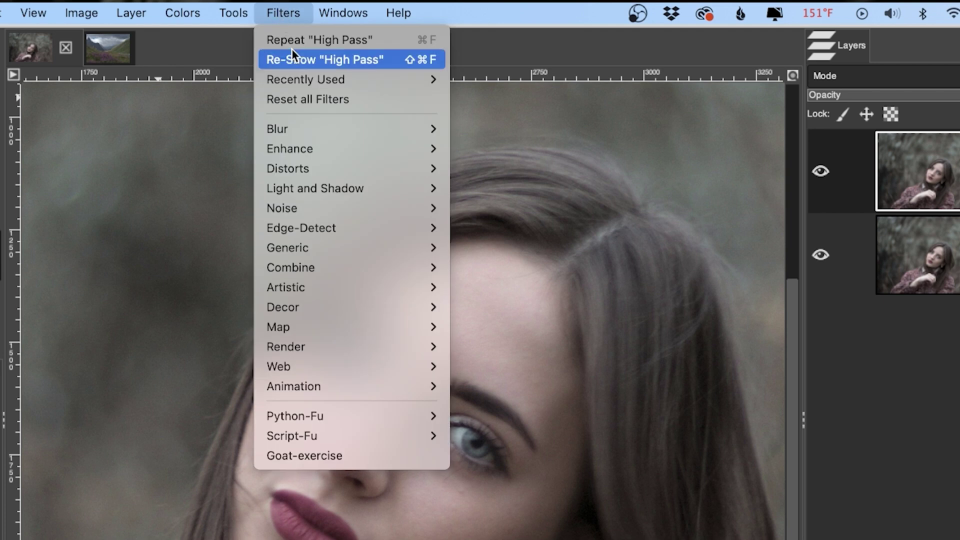
{"action": "mouse_move", "coordinate": [311, 149]}
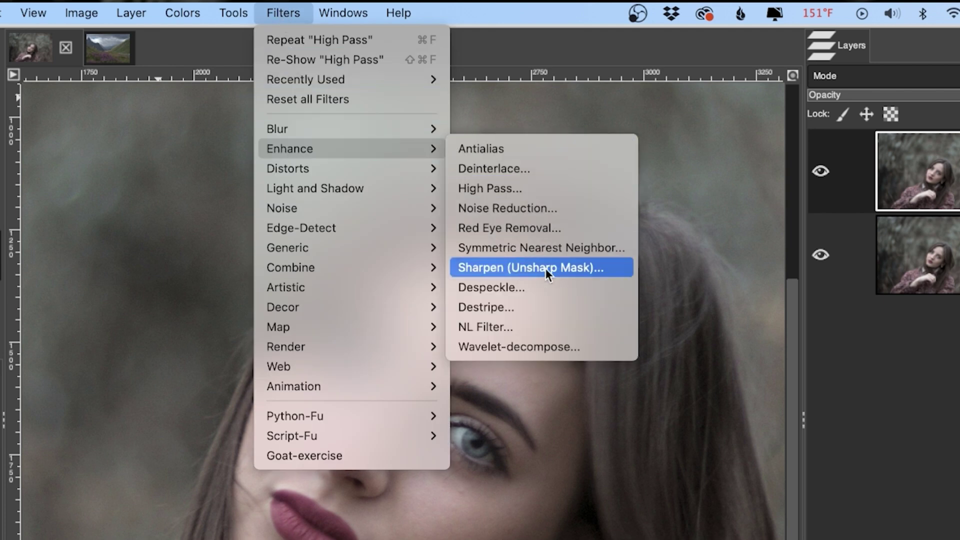
{"action": "left_click", "coordinate": [520, 268]}
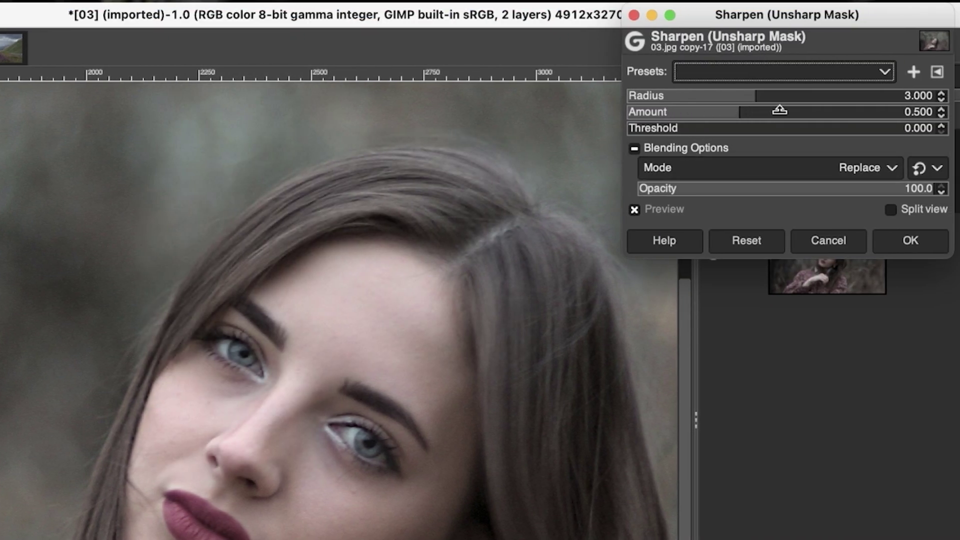
Step: Set Unsharp Mask to radius 3.796, amount 2.848, threshold 0.208, and toggle preview to compare
{"action": "left_click_drag", "start_coordinate": [744, 108], "coordinate": [830, 110]}
{"action": "left_click_drag", "start_coordinate": [757, 94], "coordinate": [814, 96]}
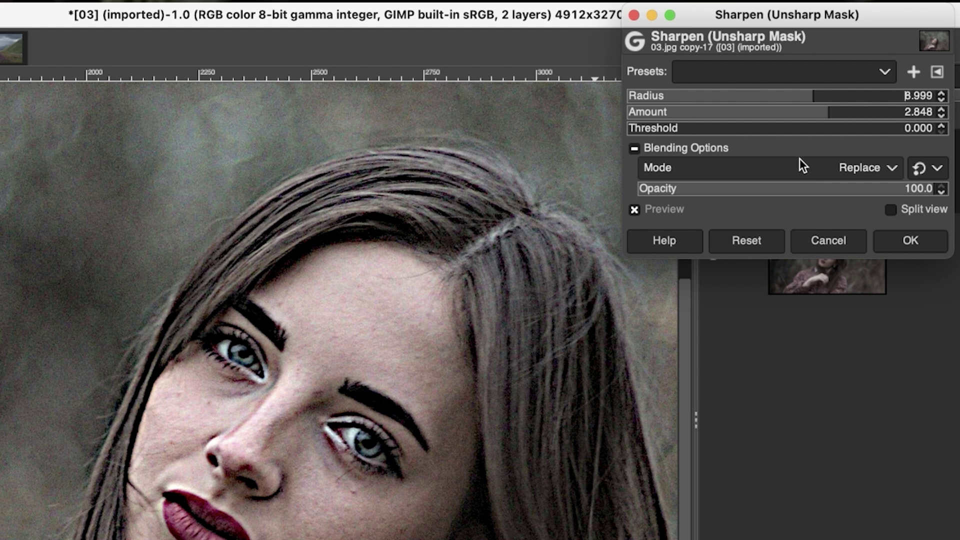
{"action": "left_click_drag", "start_coordinate": [810, 94], "coordinate": [767, 94]}
{"action": "left_click_drag", "start_coordinate": [639, 124], "coordinate": [692, 126]}
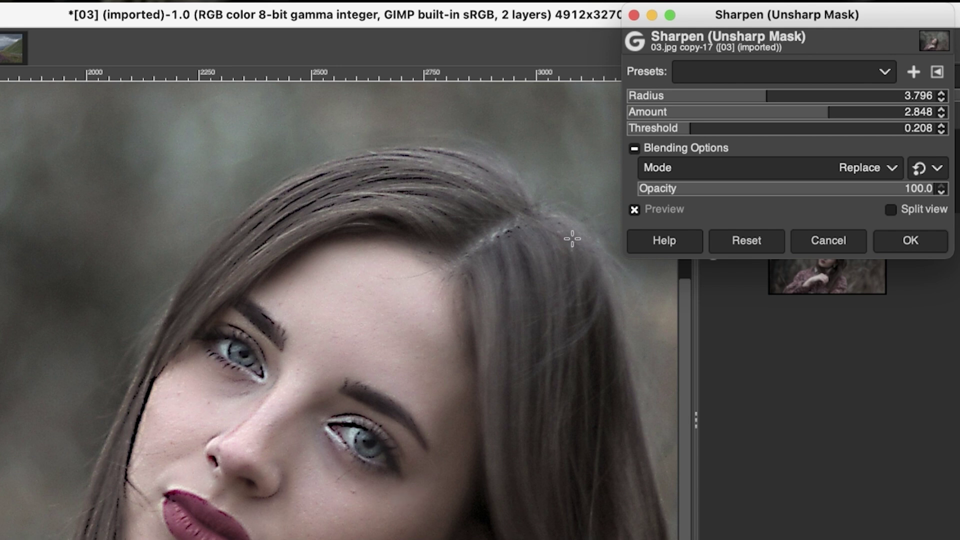
{"action": "left_click", "coordinate": [635, 210]}
Step: Discard the Unsharp Mask and preview High Pass on the copy layer with Overlay blending
{"action": "left_click", "coordinate": [834, 238]}
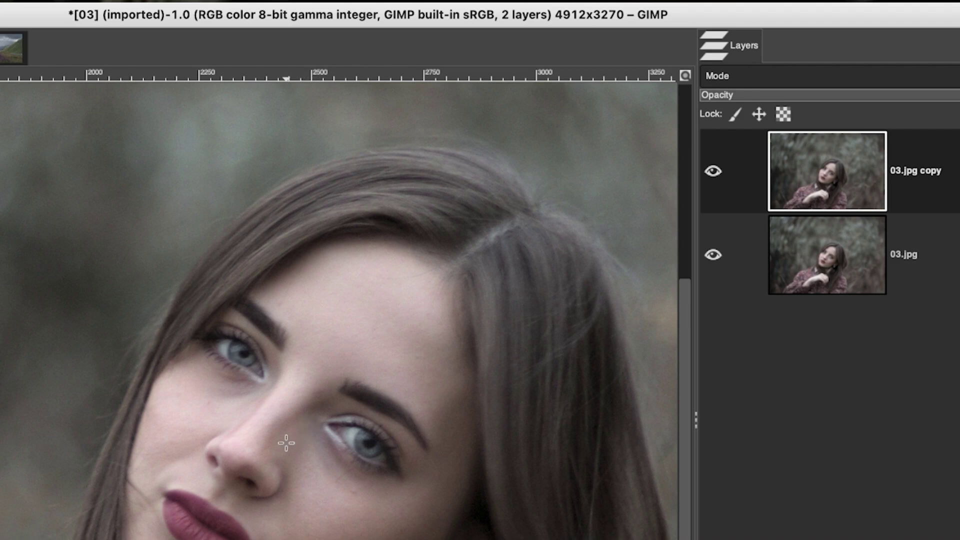
{"action": "left_click", "coordinate": [185, 12]}
{"action": "mouse_move", "coordinate": [192, 148]}
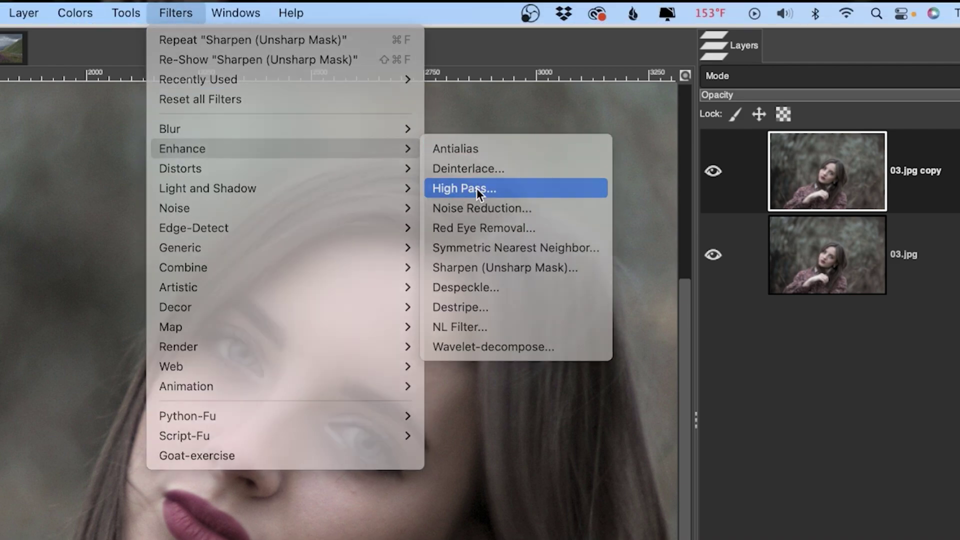
{"action": "left_click", "coordinate": [476, 188]}
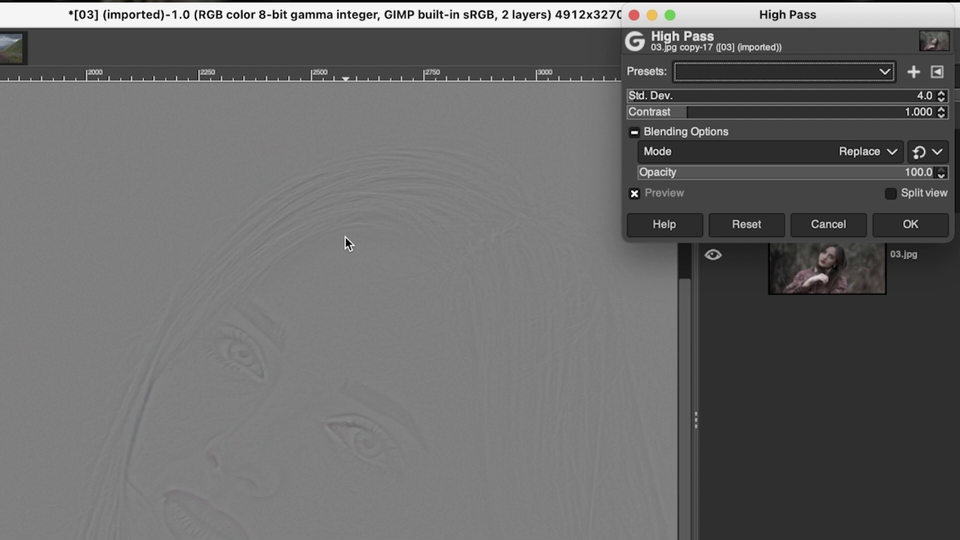
{"action": "left_click", "coordinate": [739, 152]}
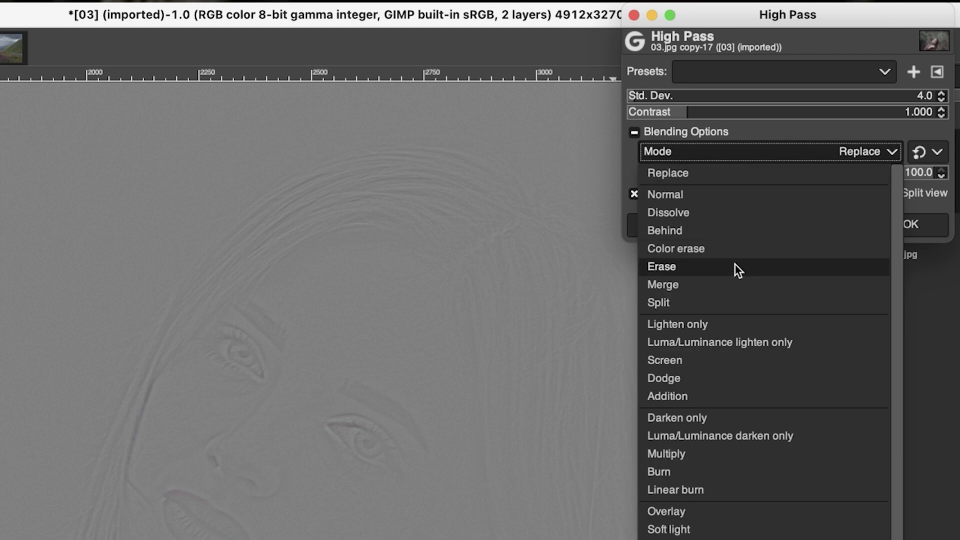
{"action": "left_click", "coordinate": [717, 509]}
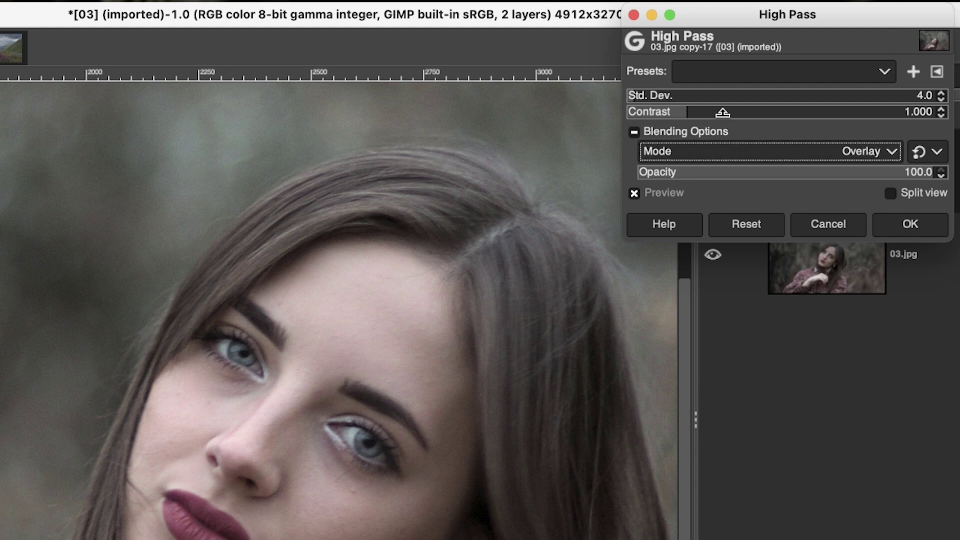
Step: Push High Pass contrast to about 3.8, compare with preview off, then settle at 2.544
{"action": "left_click", "coordinate": [736, 111]}
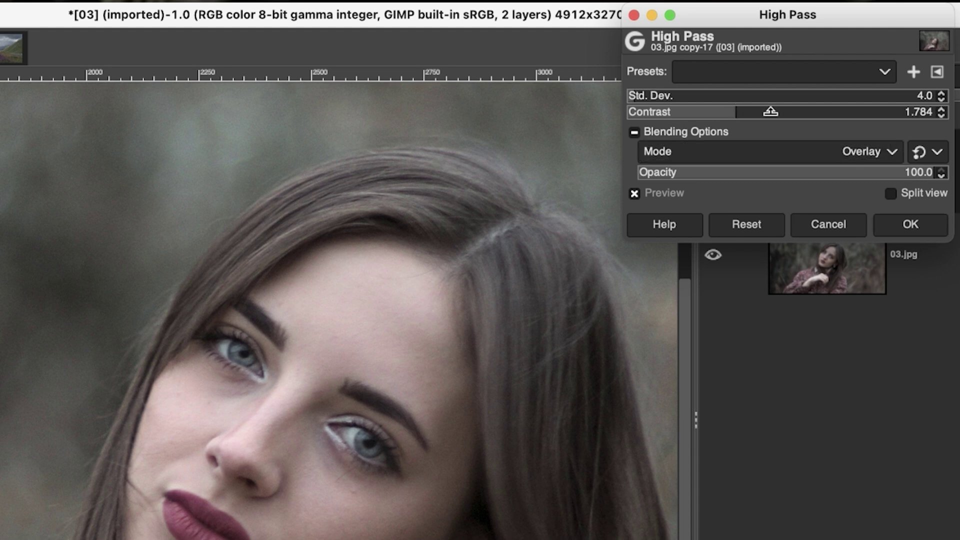
{"action": "left_click_drag", "start_coordinate": [771, 111], "coordinate": [833, 111]}
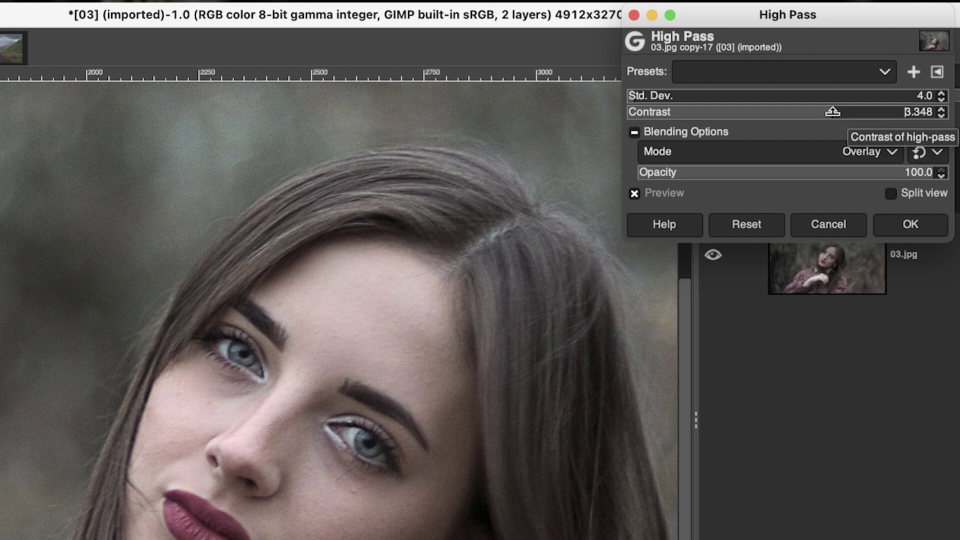
{"action": "left_click_drag", "start_coordinate": [836, 111], "coordinate": [860, 111]}
{"action": "left_click", "coordinate": [632, 195]}
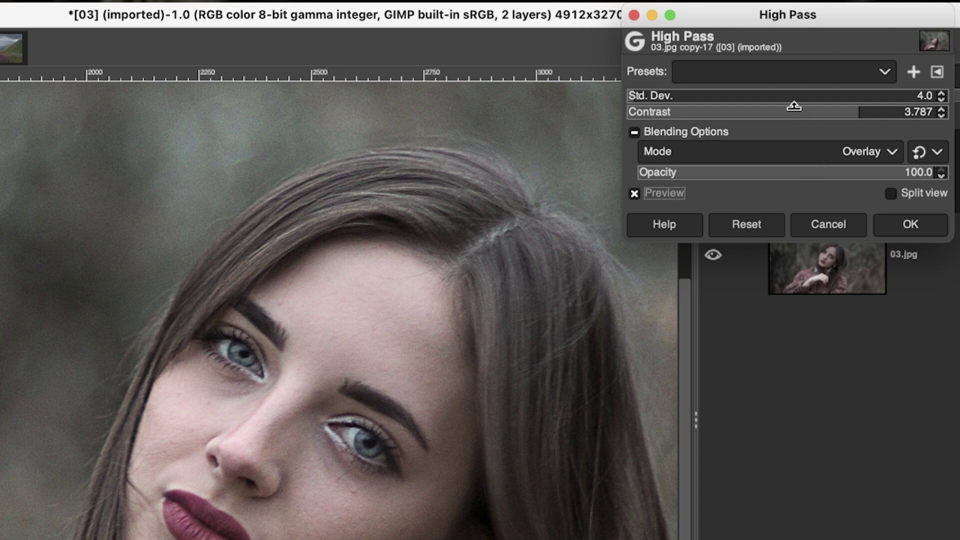
{"action": "left_click", "coordinate": [771, 111]}
{"action": "mouse_move", "coordinate": [771, 113]}
{"action": "left_mouse_down"}
{"action": "mouse_move", "coordinate": [759, 108]}
{"action": "mouse_move", "coordinate": [783, 107]}
{"action": "left_mouse_up"}
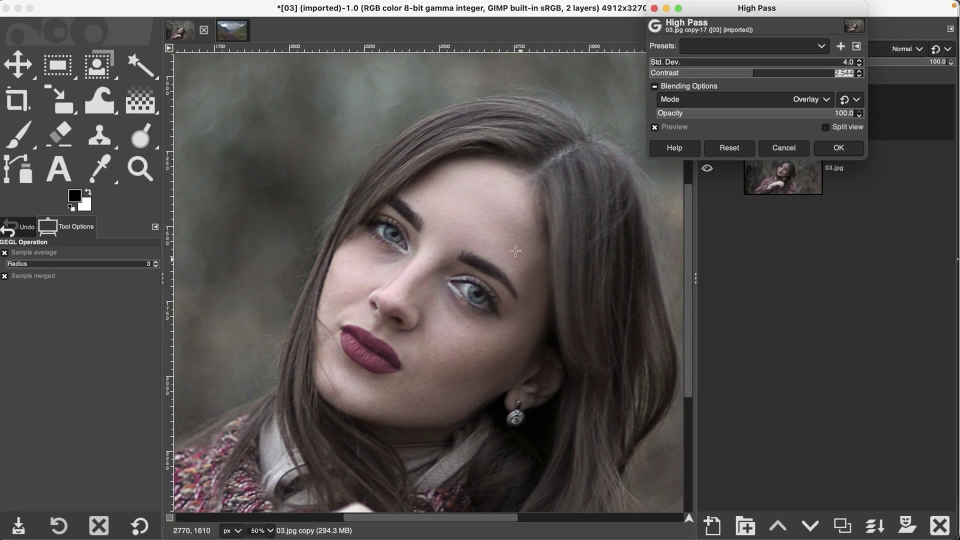
Step: Apply the High Pass filter and add a white layer mask to the copy layer
{"action": "left_click", "coordinate": [829, 146]}
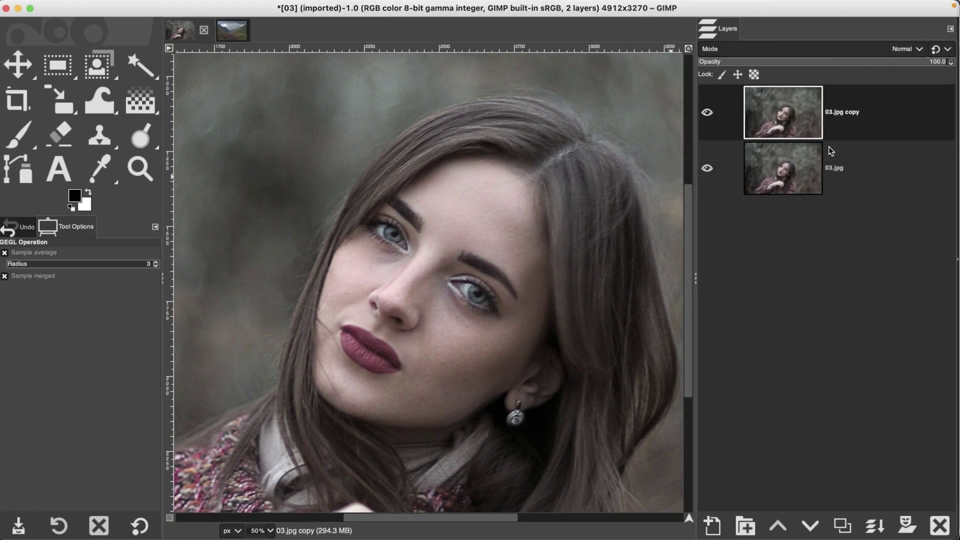
{"action": "left_click", "coordinate": [911, 525]}
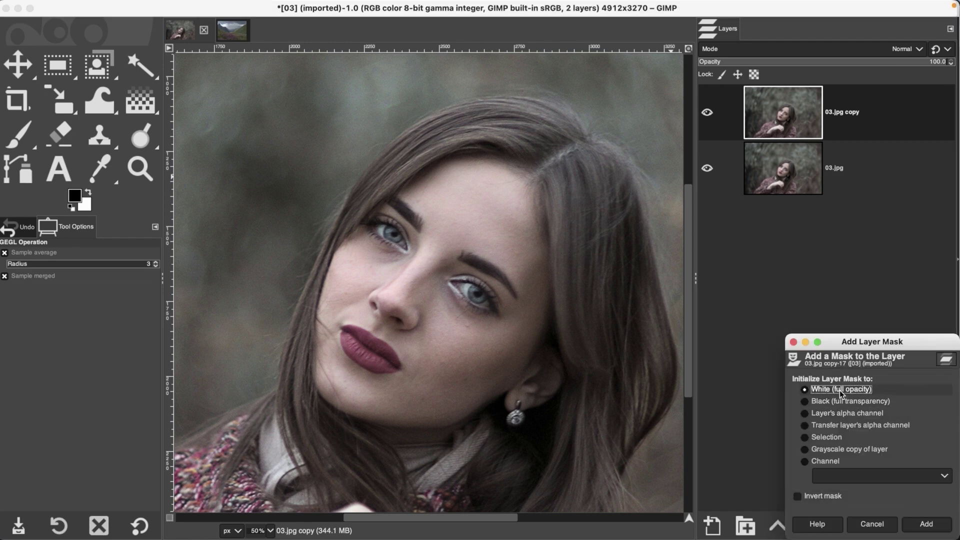
{"action": "left_click", "coordinate": [926, 524]}
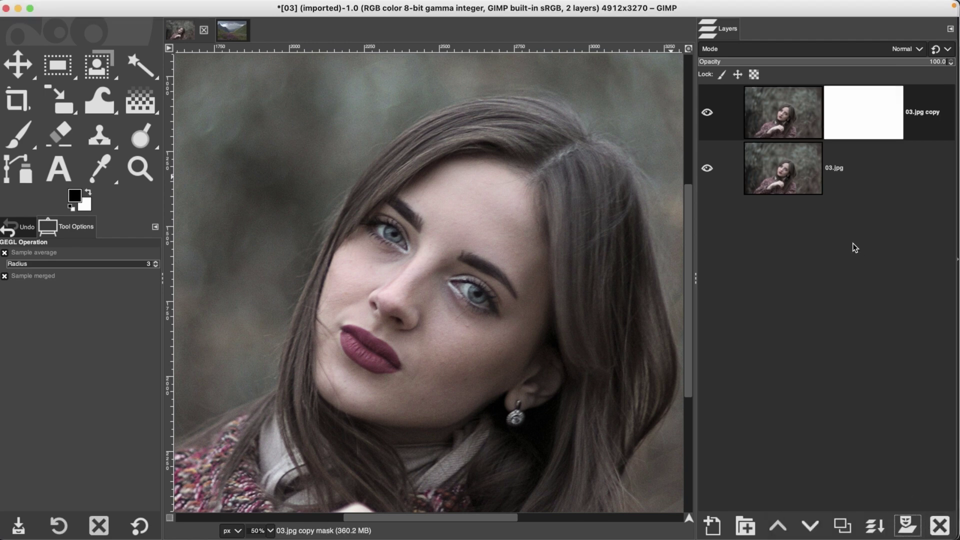
Step: Paint black over the cheek skin with the Paintbrush, then switch to the 04 landscape
{"action": "key", "text": "p"}
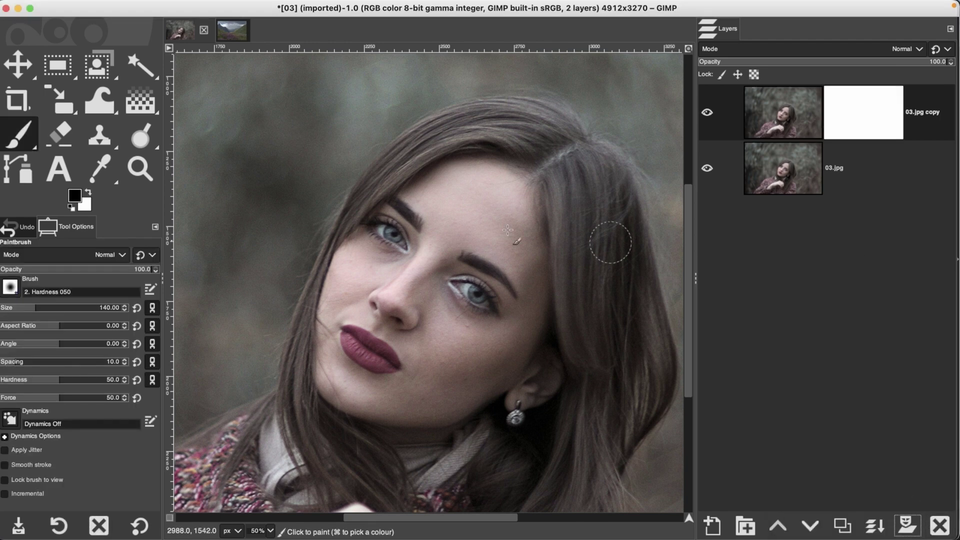
{"action": "left_click", "coordinate": [429, 386]}
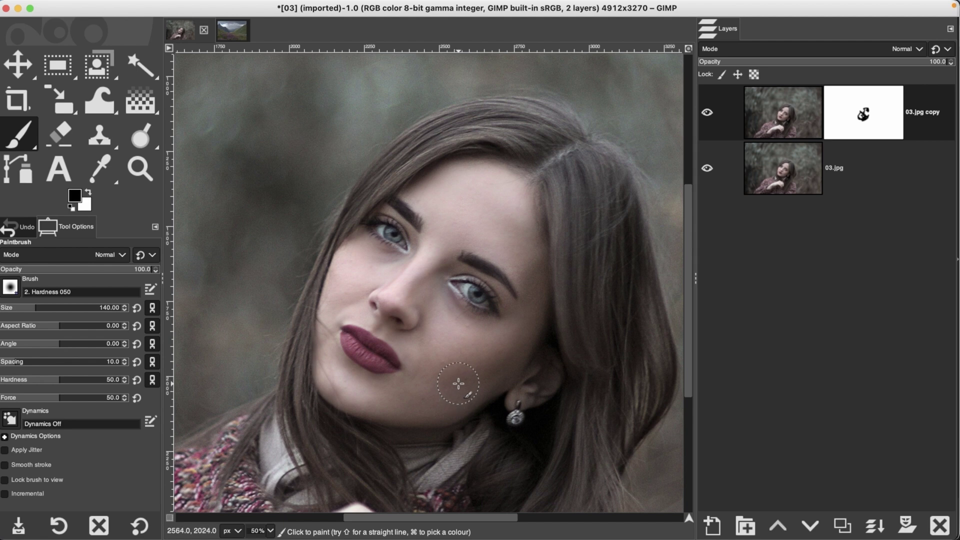
{"action": "left_click", "coordinate": [233, 30]}
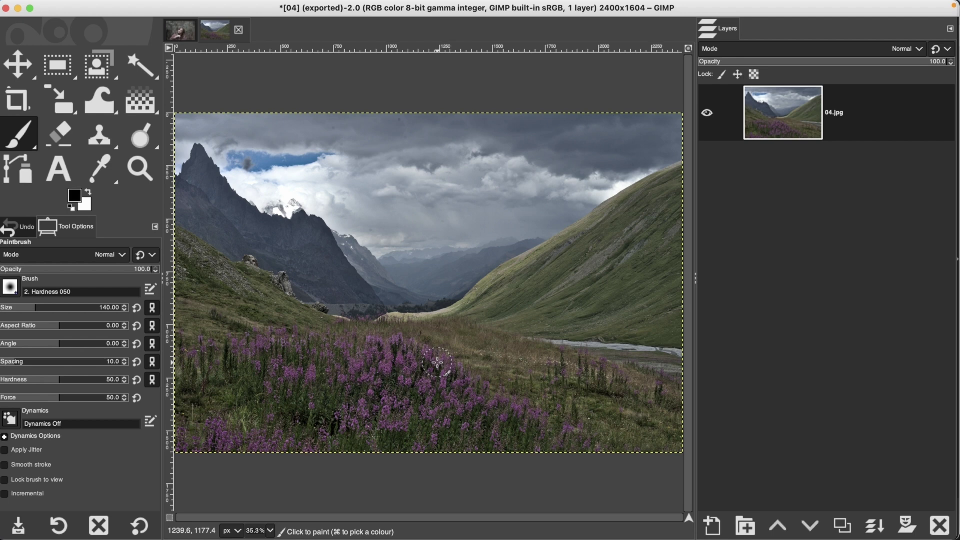
Step: Run High Pass on the landscape and set its contrast to 1.594
{"action": "left_click", "coordinate": [349, 7]}
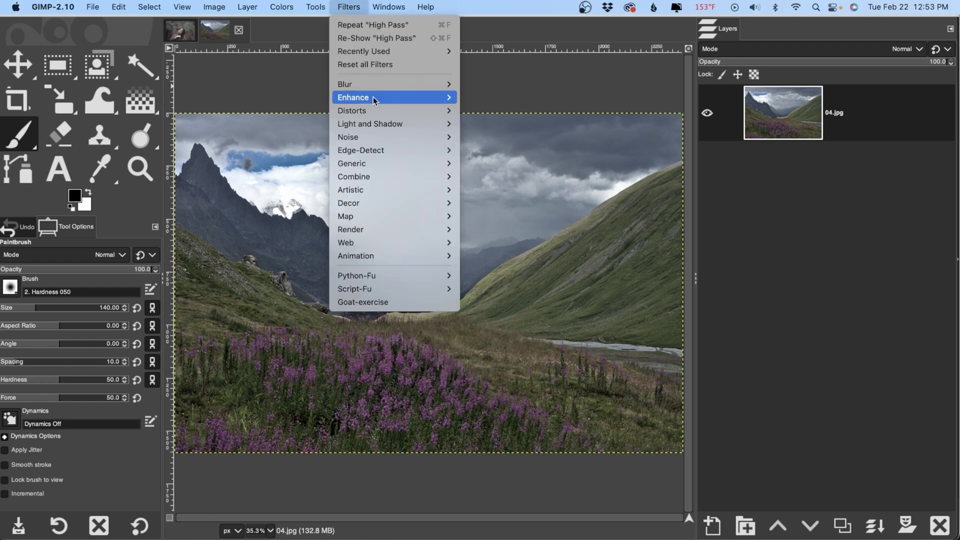
{"action": "mouse_move", "coordinate": [374, 99]}
{"action": "left_click", "coordinate": [488, 125]}
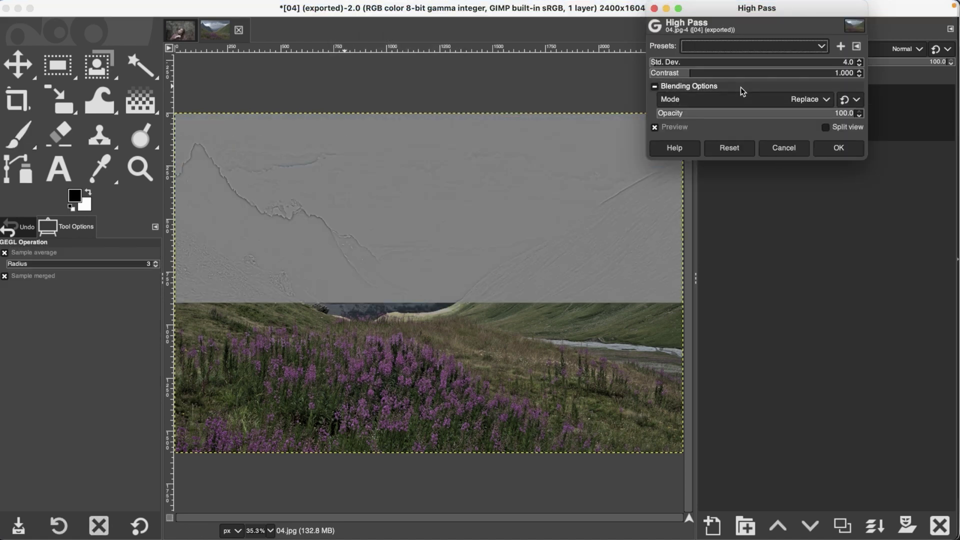
{"action": "left_click", "coordinate": [714, 72]}
{"action": "left_click", "coordinate": [720, 71]}
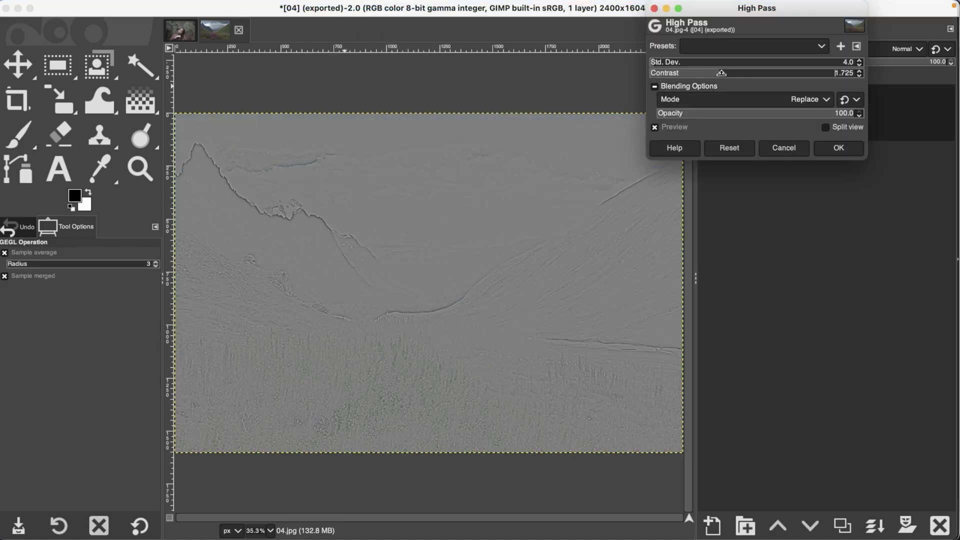
{"action": "left_click", "coordinate": [739, 71]}
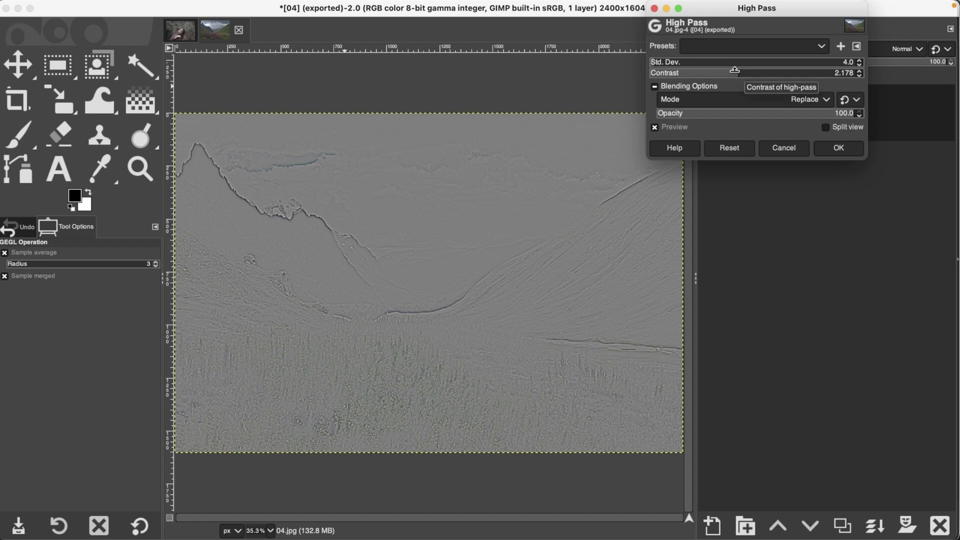
{"action": "left_click", "coordinate": [715, 71]}
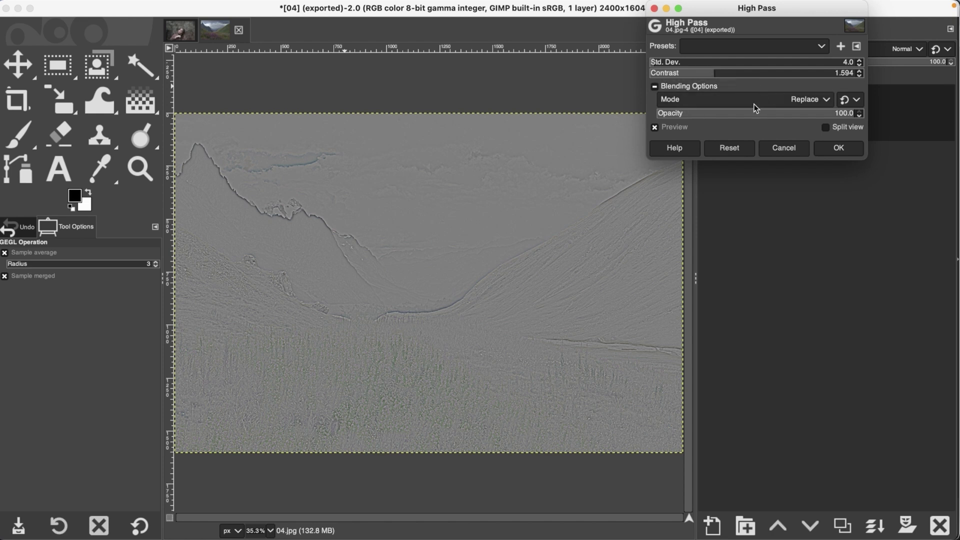
Step: Blend the High Pass result in Overlay mode, then hide the preview to compare with the original
{"action": "left_click", "coordinate": [692, 100]}
{"action": "left_click", "coordinate": [692, 341]}
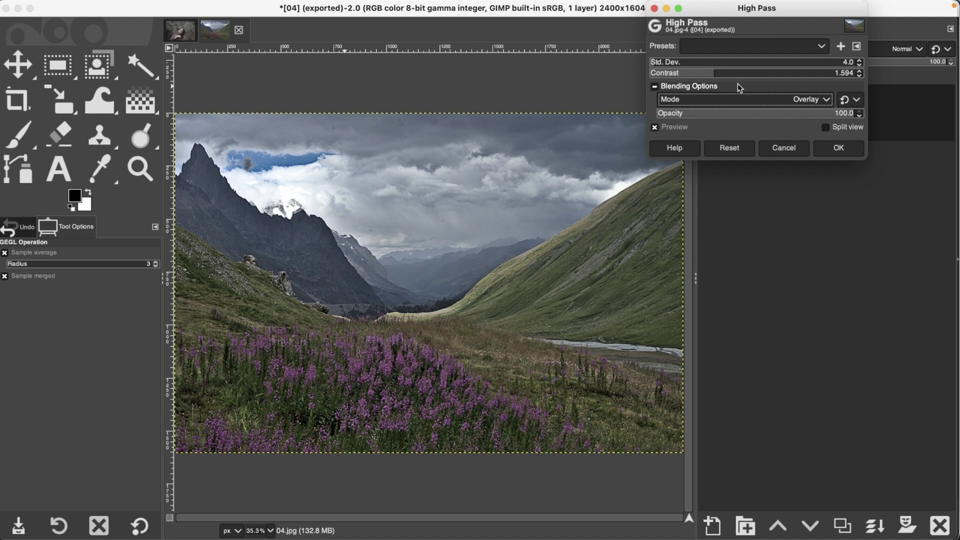
{"action": "left_click", "coordinate": [655, 128]}
{"action": "left_click", "coordinate": [653, 128]}
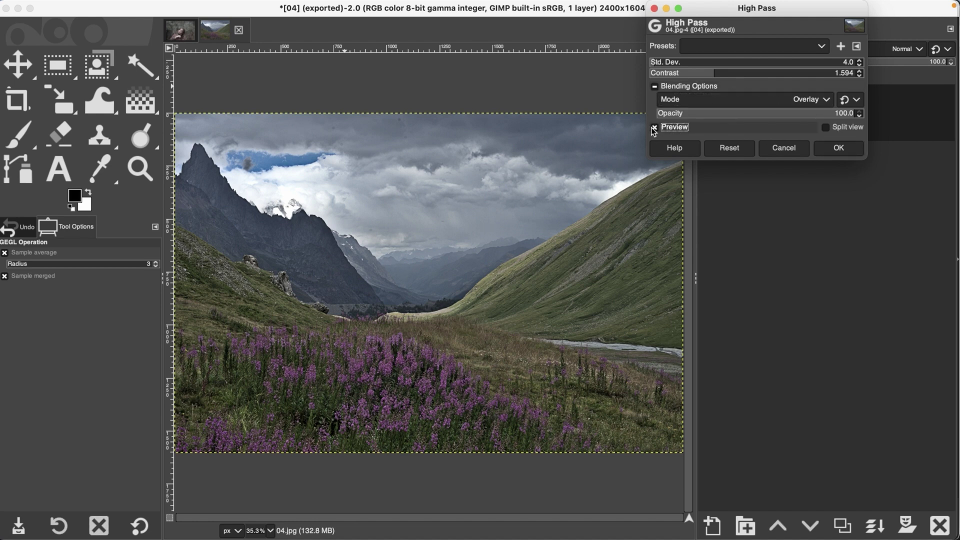
Step: Turn the High Pass preview back on to see the Overlay sharpening
{"action": "left_click", "coordinate": [653, 128]}
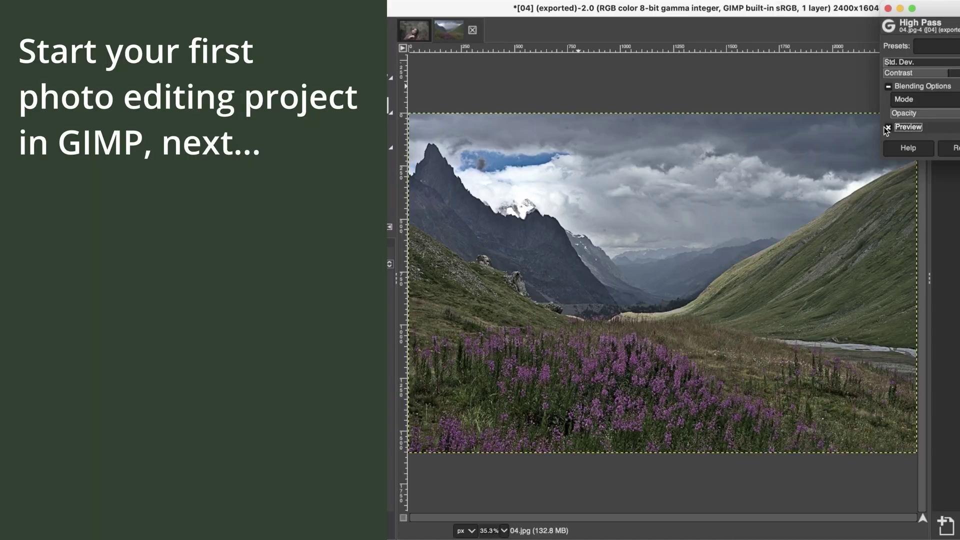